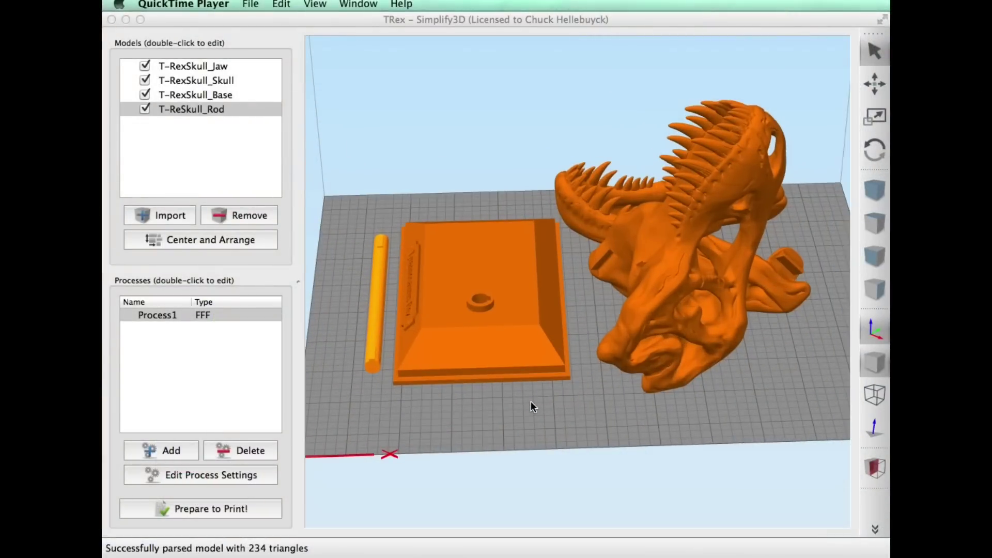
# Step: Review Process1's layer settings and extruder temperature setpoint
pyautogui.moveTo(531, 401)
pyautogui.mouseDown()
pyautogui.moveTo(441, 383)
pyautogui.moveTo(385, 341)
pyautogui.moveTo(620, 372)
pyautogui.moveTo(764, 414)
pyautogui.moveTo(521, 411)
pyautogui.moveTo(547, 409)
pyautogui.mouseUp()
pyautogui.scroll(-3, 548, 409)
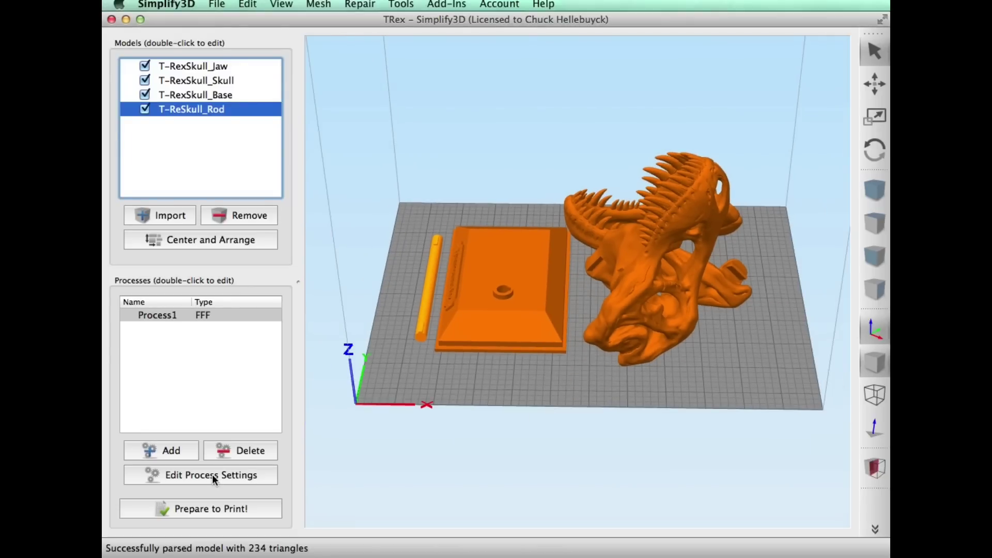
pyautogui.click(212, 474)
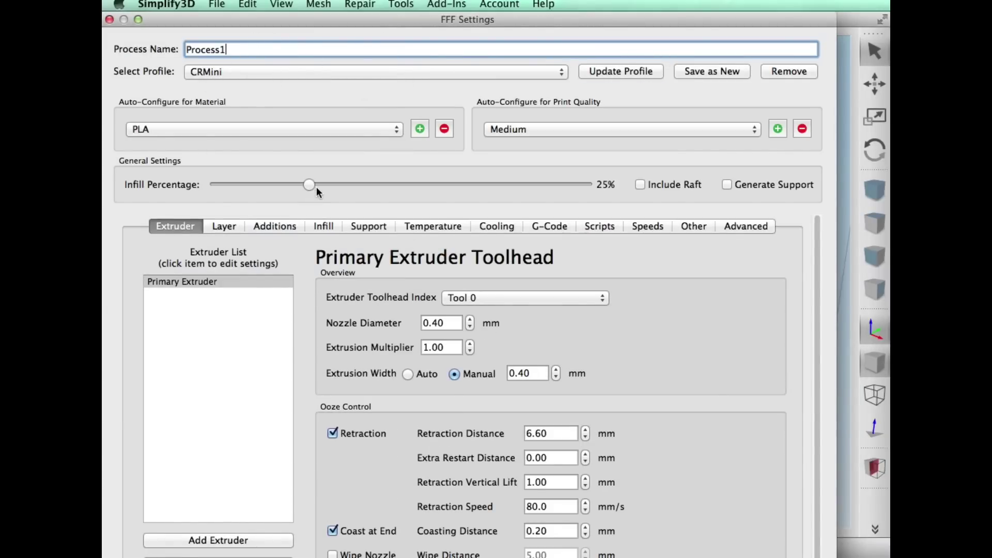
pyautogui.click(223, 228)
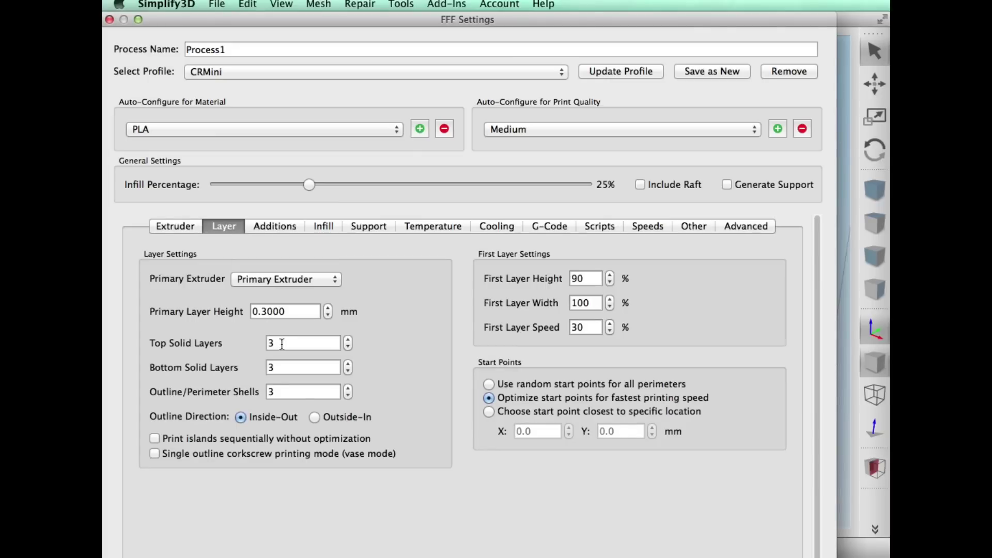
pyautogui.click(434, 227)
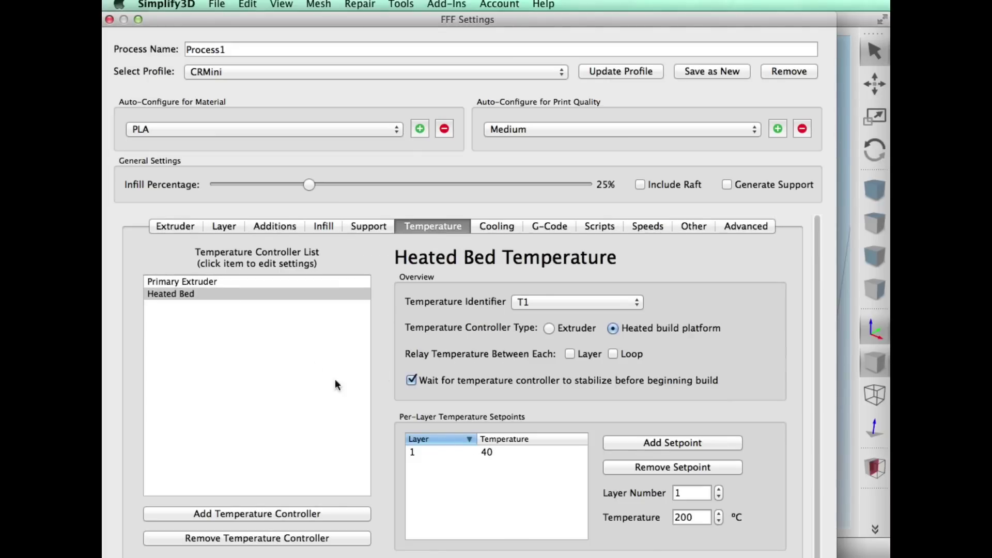
pyautogui.click(244, 284)
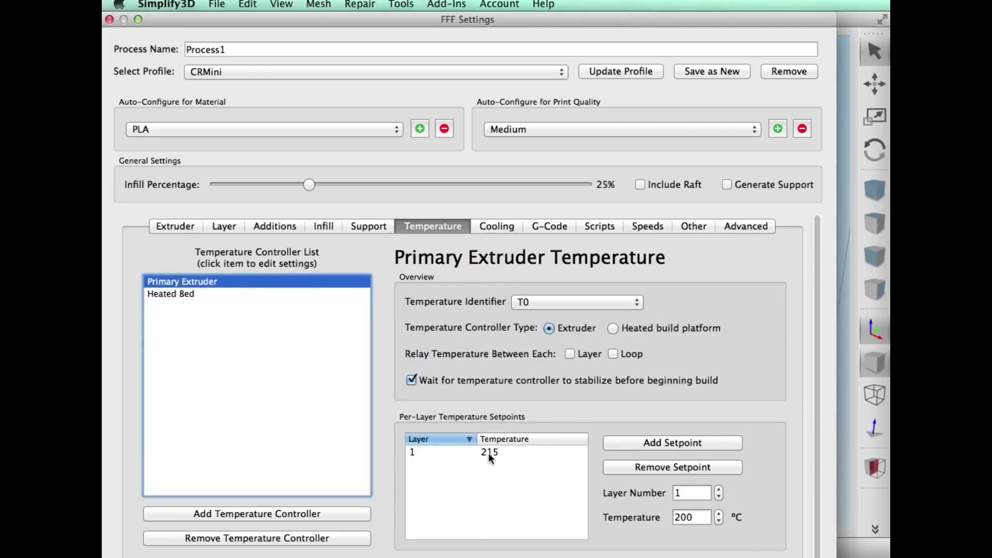
# Step: Lower Process1's default printing speed from 80 to 60 mm/s
pyautogui.click(649, 226)
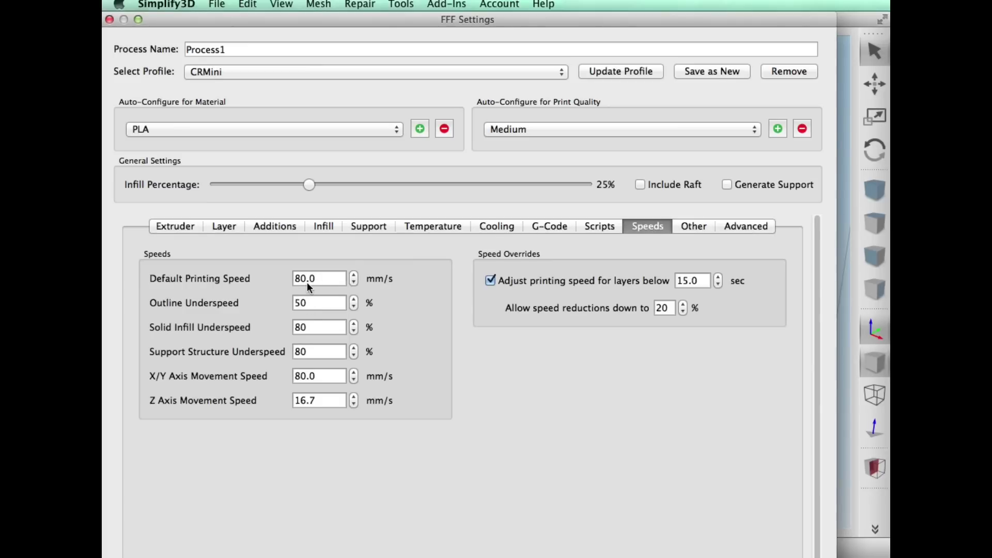
pyautogui.click(353, 283)
pyautogui.click(353, 283)
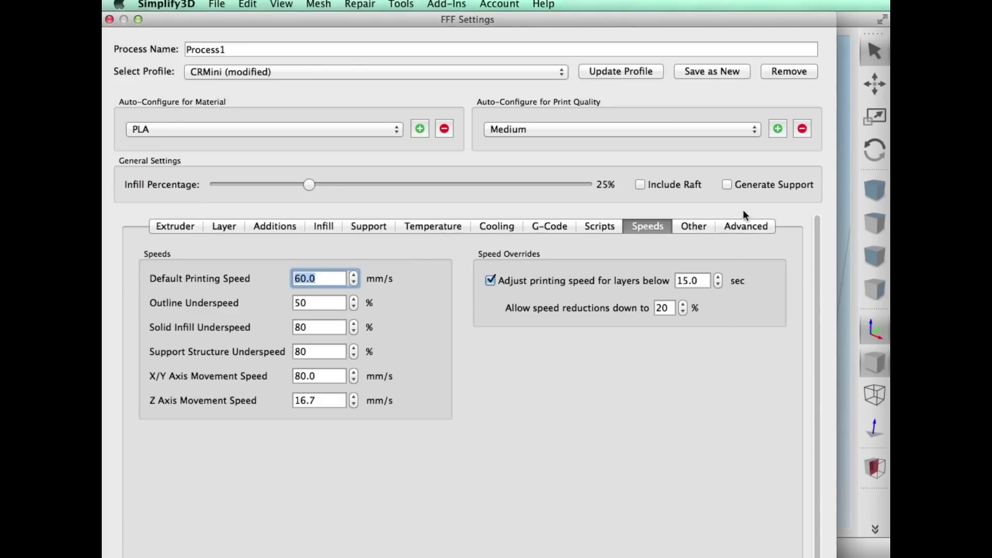
pyautogui.click(741, 227)
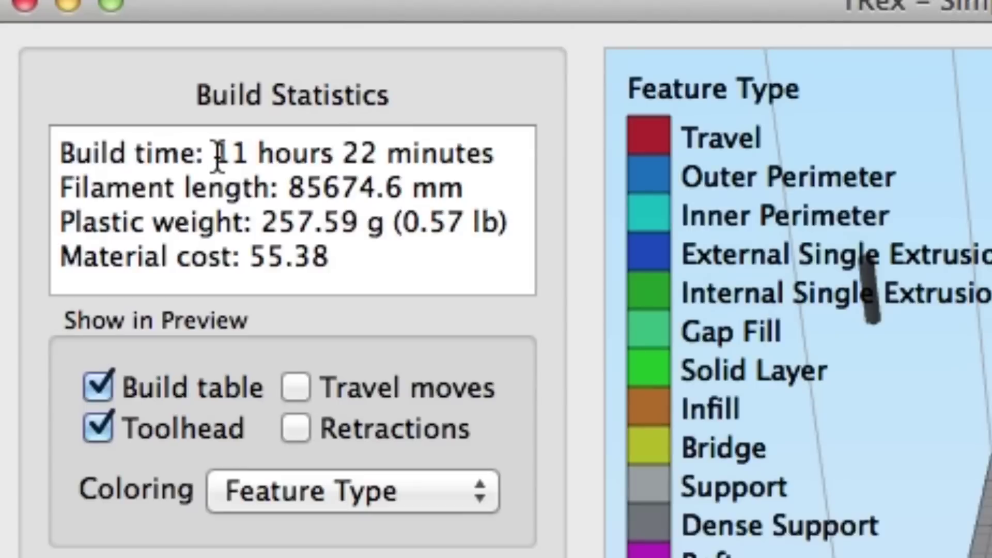
# Step: Highlight the 11 hours 22 minutes build time and the 85674.6 mm filament length
pyautogui.moveTo(175, 70); pyautogui.dragTo(191, 71)
pyautogui.moveTo(263, 155); pyautogui.dragTo(518, 156)
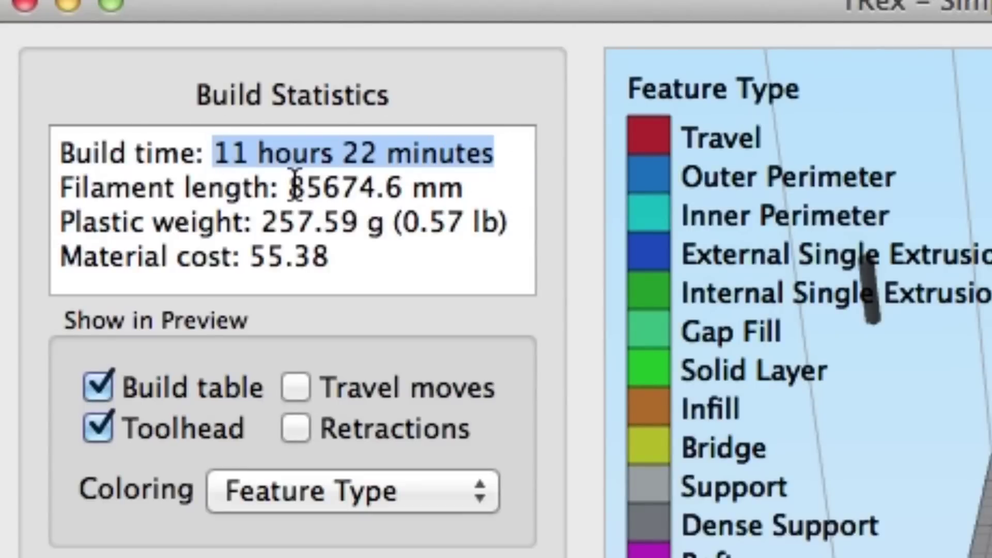
pyautogui.moveTo(292, 187); pyautogui.dragTo(460, 192)
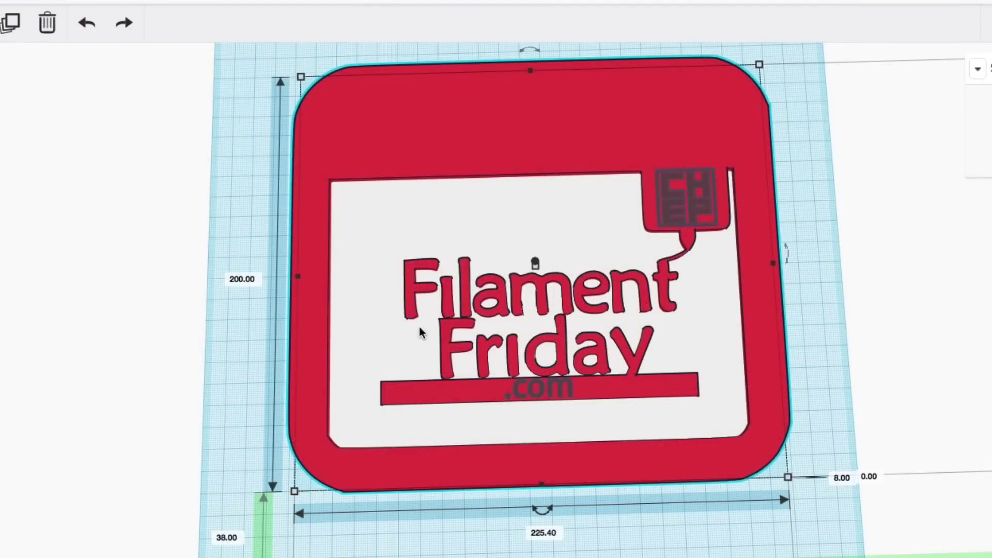
# Step: Try moving the grey inner plate, undo it, and check the logo and .com text
pyautogui.moveTo(402, 211); pyautogui.dragTo(175, 203)
pyautogui.click(86, 22)
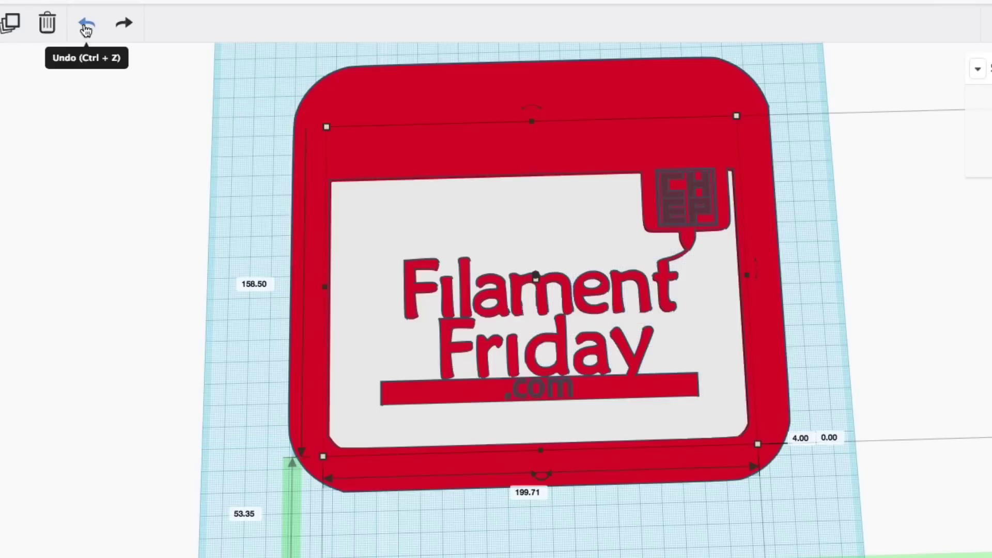
pyautogui.click(681, 198)
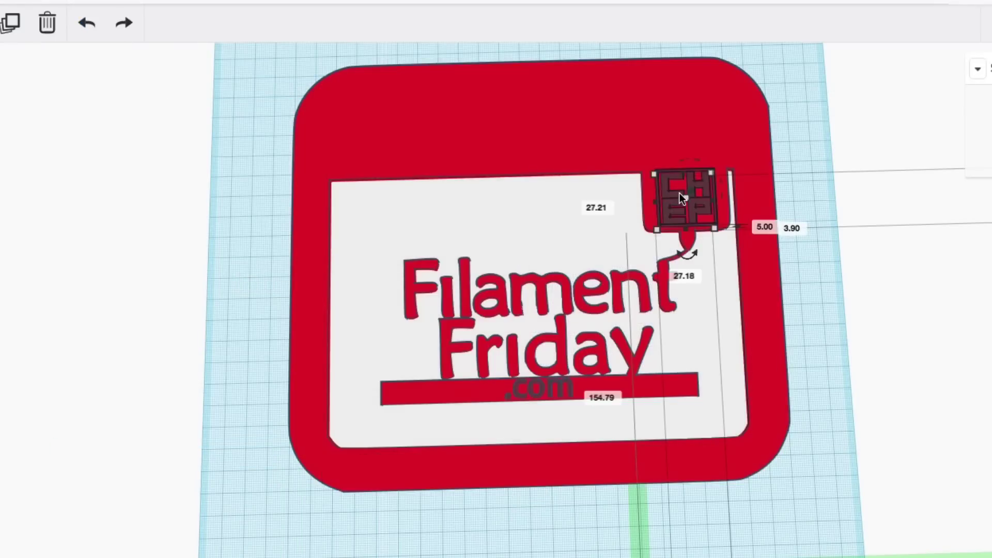
pyautogui.click(541, 389)
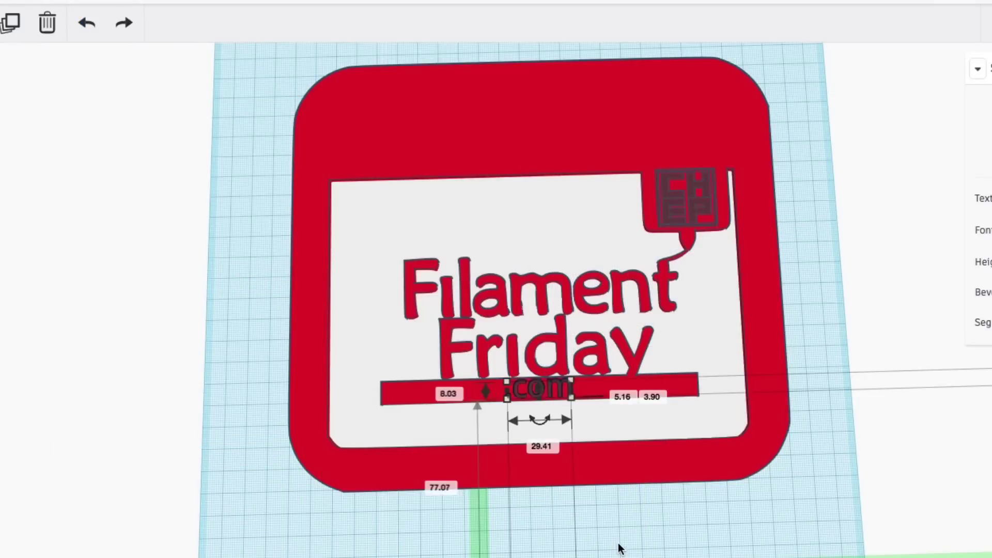
# Step: Group all four sign shapes, colour the group red, and export everything as STL
pyautogui.moveTo(240, 64); pyautogui.dragTo(845, 525)
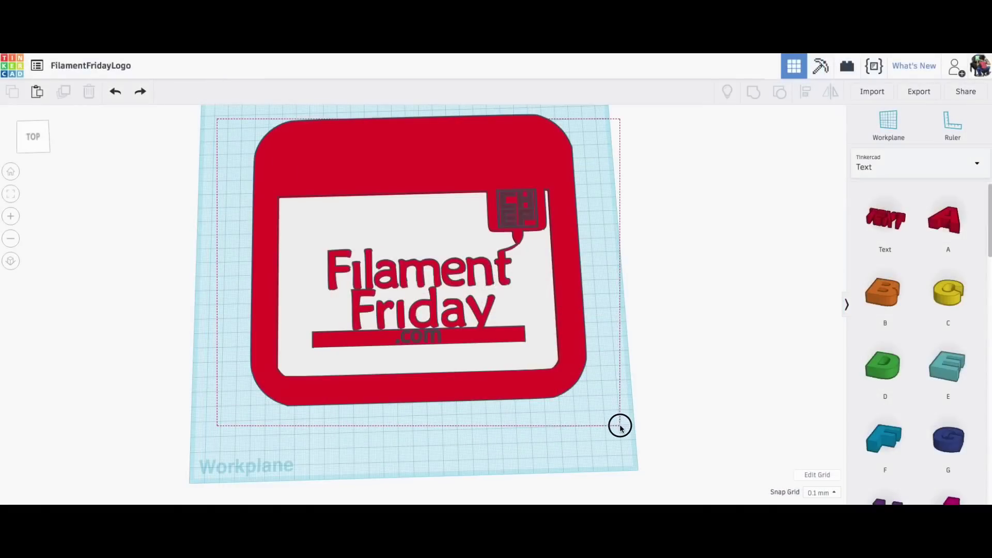
pyautogui.moveTo(620, 427); pyautogui.dragTo(620, 427)
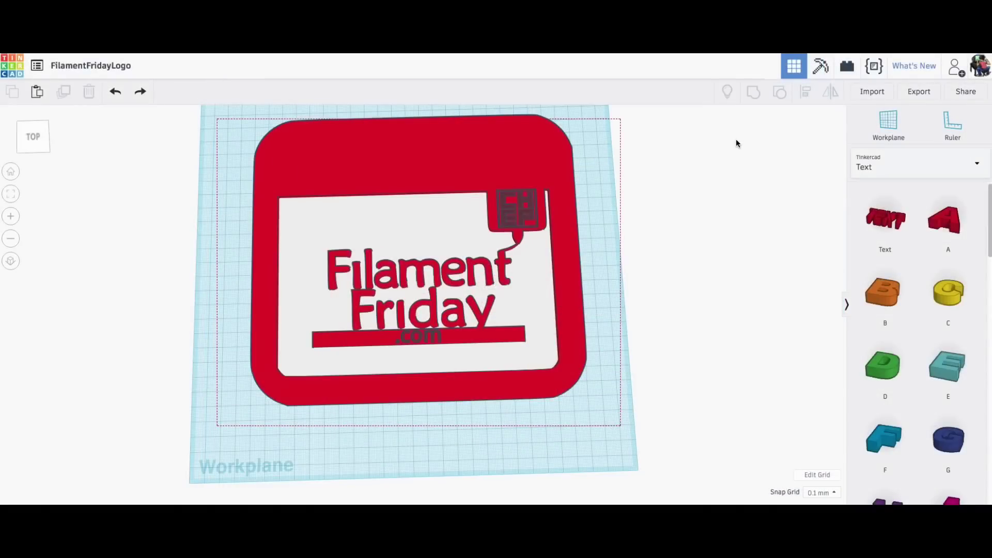
pyautogui.click(754, 91)
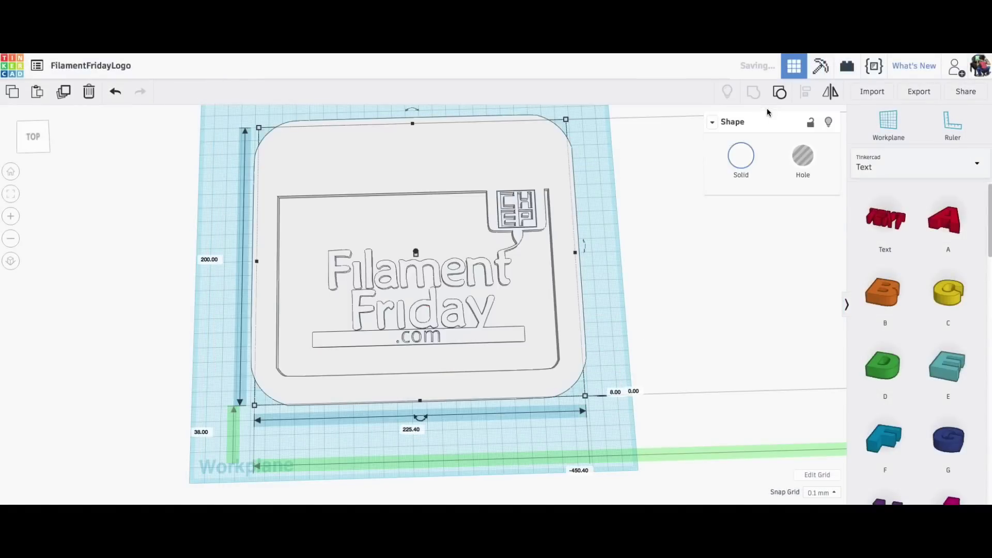
pyautogui.click(741, 156)
pyautogui.click(722, 250)
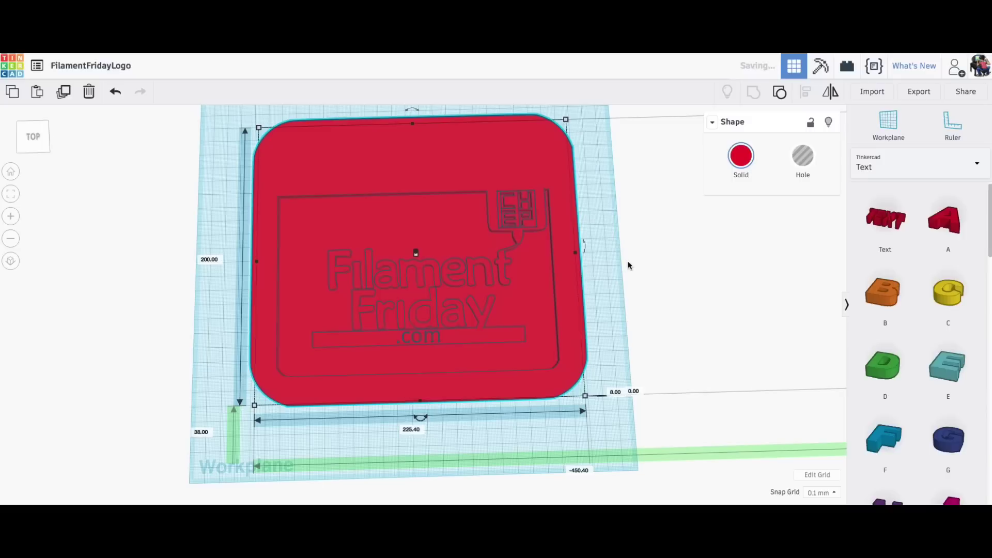
pyautogui.click(626, 246)
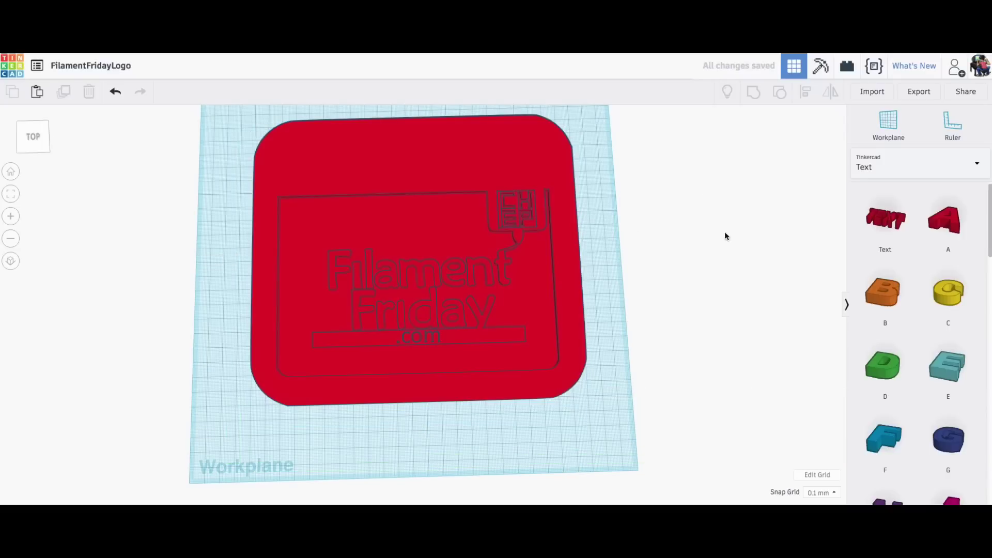
pyautogui.click(919, 91)
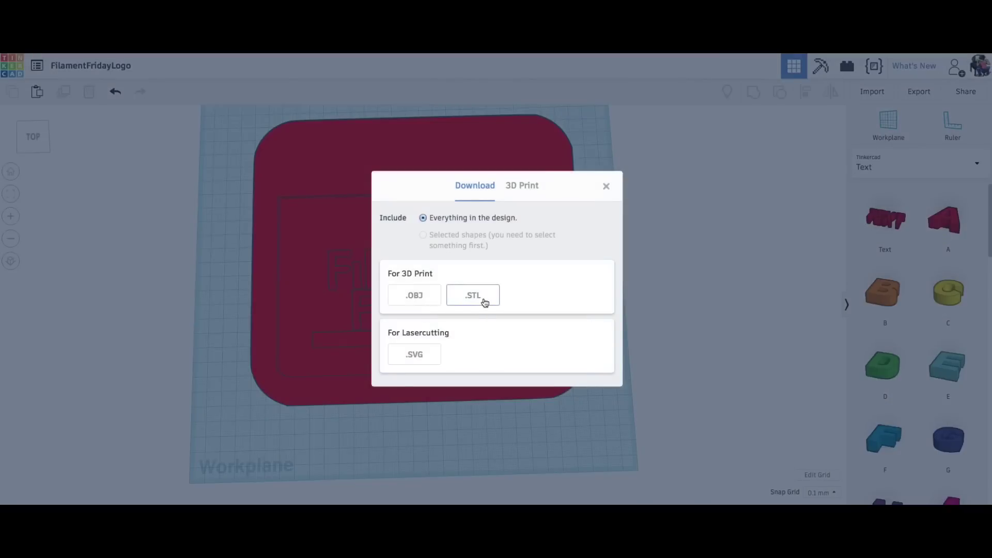
pyautogui.click(485, 302)
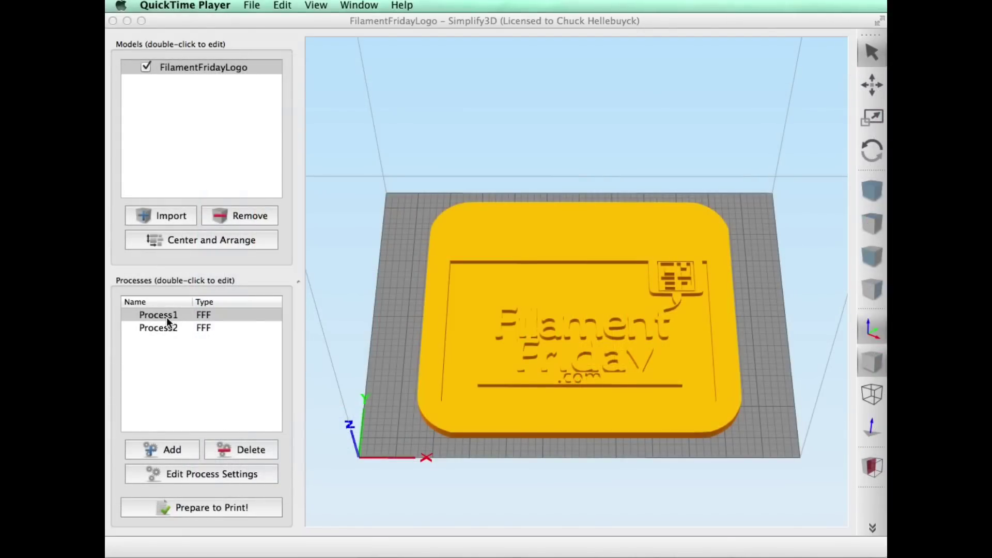
# Step: Update the CRMini profile and review Process1's layer, speed and 4 mm stop-height settings
pyautogui.click(191, 474)
pyautogui.click(660, 72)
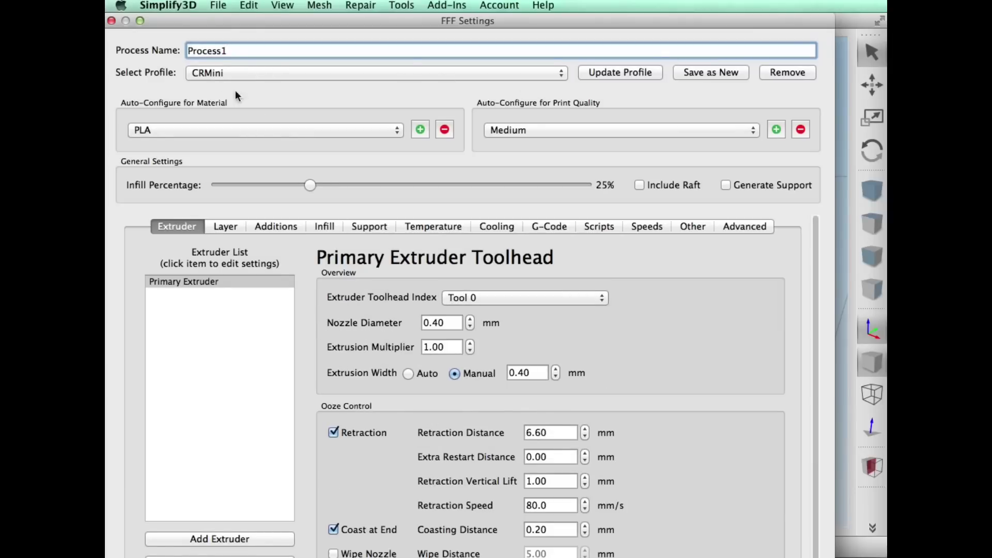
pyautogui.click(231, 228)
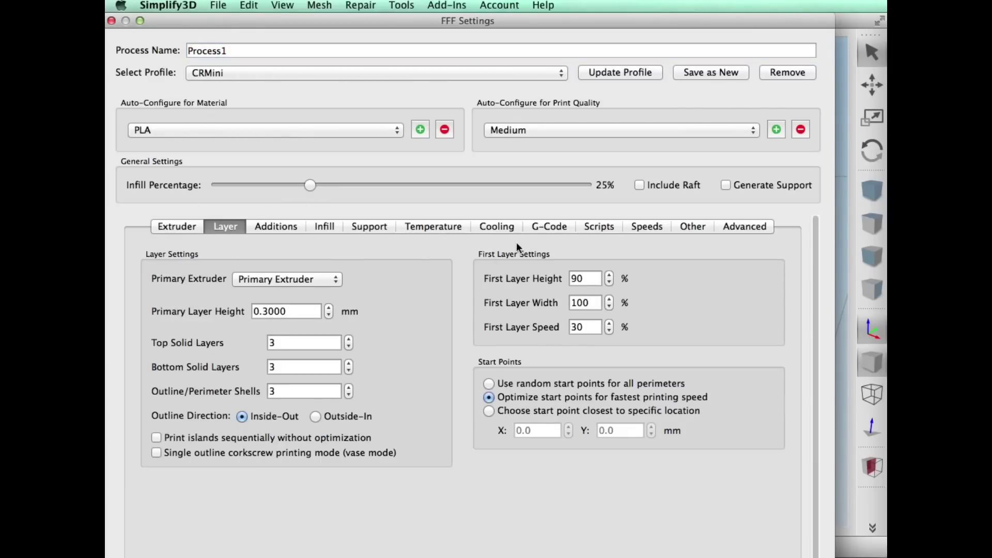
pyautogui.click(647, 228)
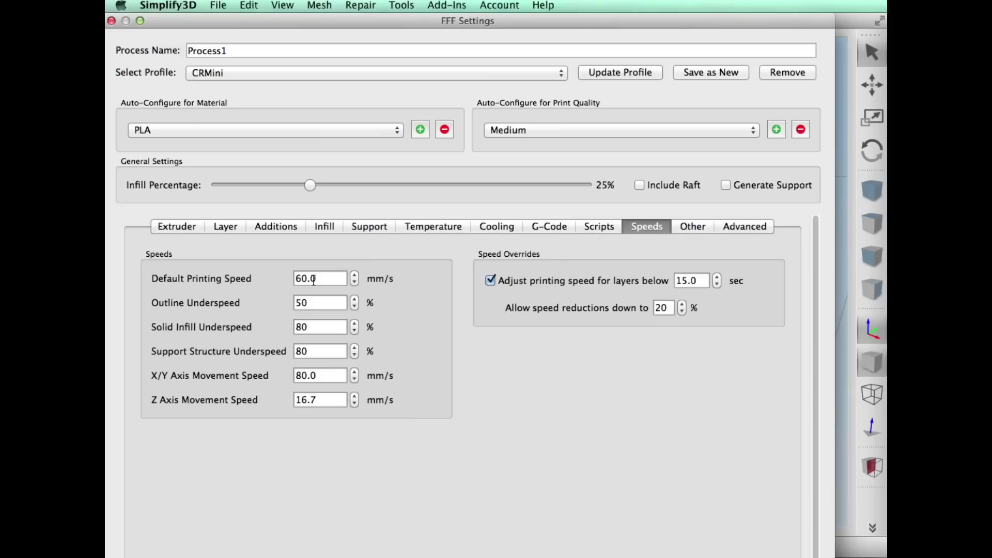
pyautogui.click(745, 228)
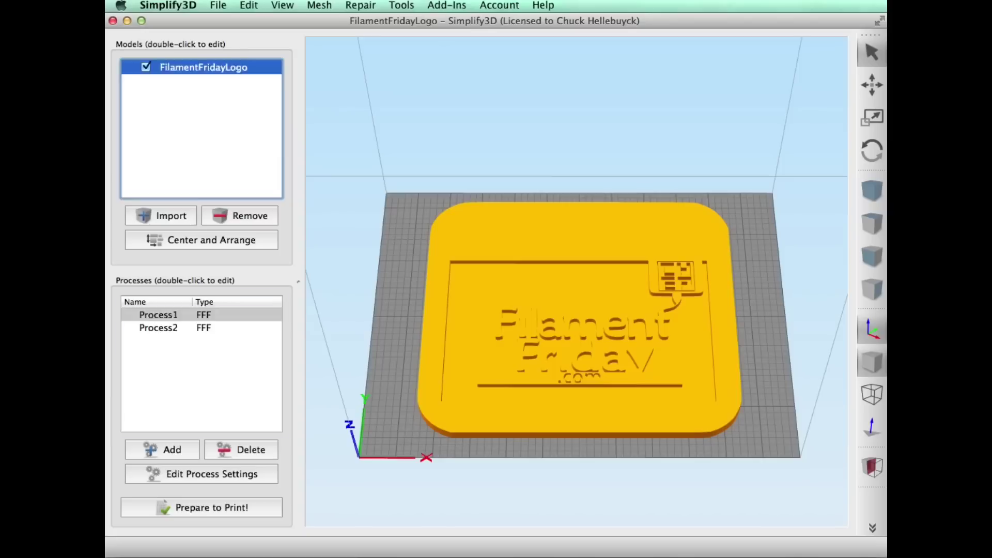
# Step: Slice the sign with only Process1: 6 hours 25 minutes, 43905.1 mm filament
pyautogui.click(158, 315)
pyautogui.click(213, 508)
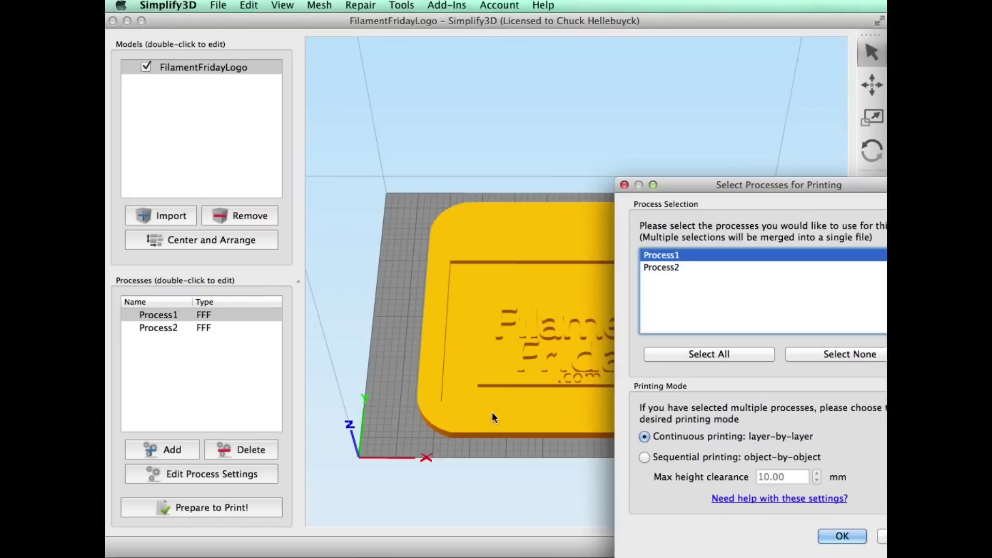
pyautogui.click(842, 537)
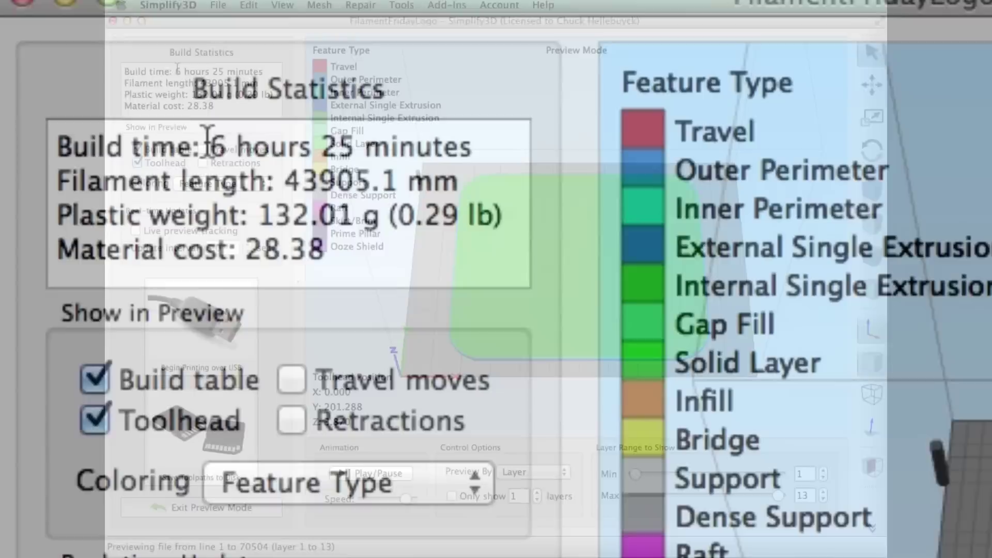
pyautogui.moveTo(176, 71); pyautogui.dragTo(262, 71)
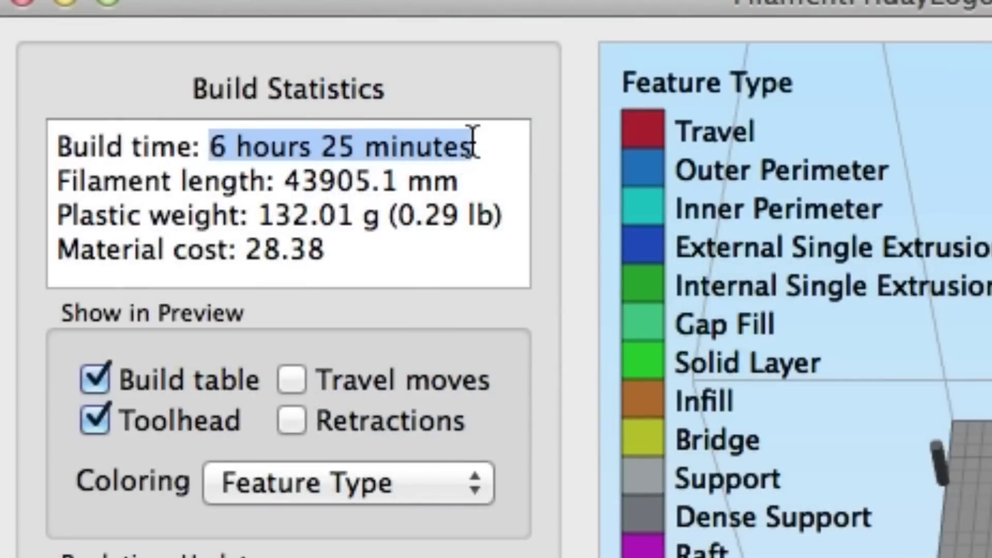
pyautogui.moveTo(285, 182); pyautogui.dragTo(483, 171)
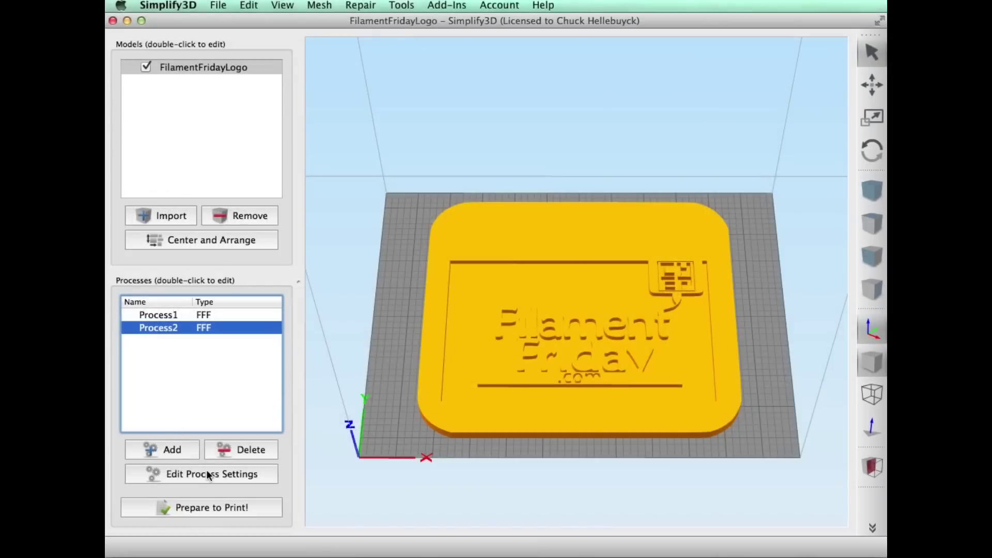
# Step: Review Process2's layer, speed and 4.00 mm start-height settings
pyautogui.click(209, 473)
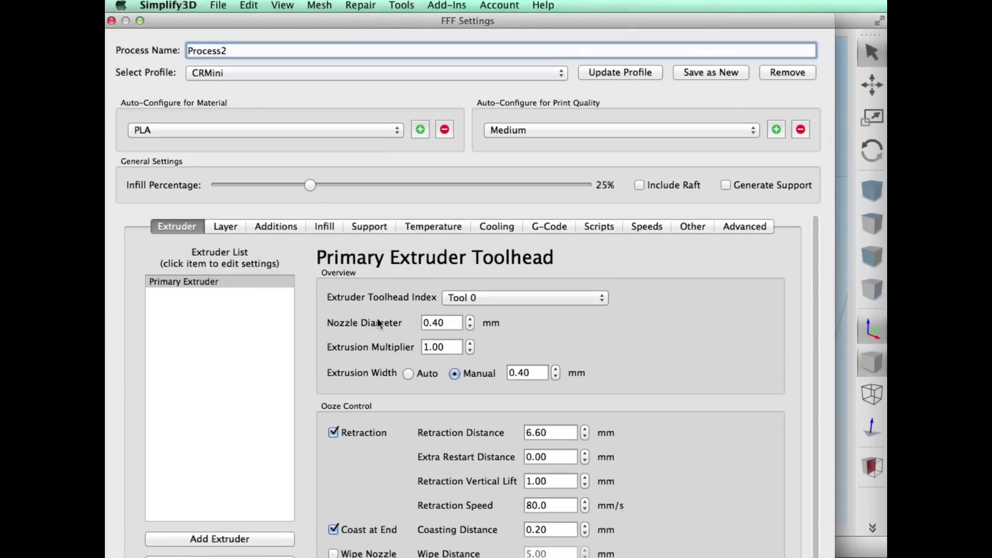
pyautogui.click(225, 226)
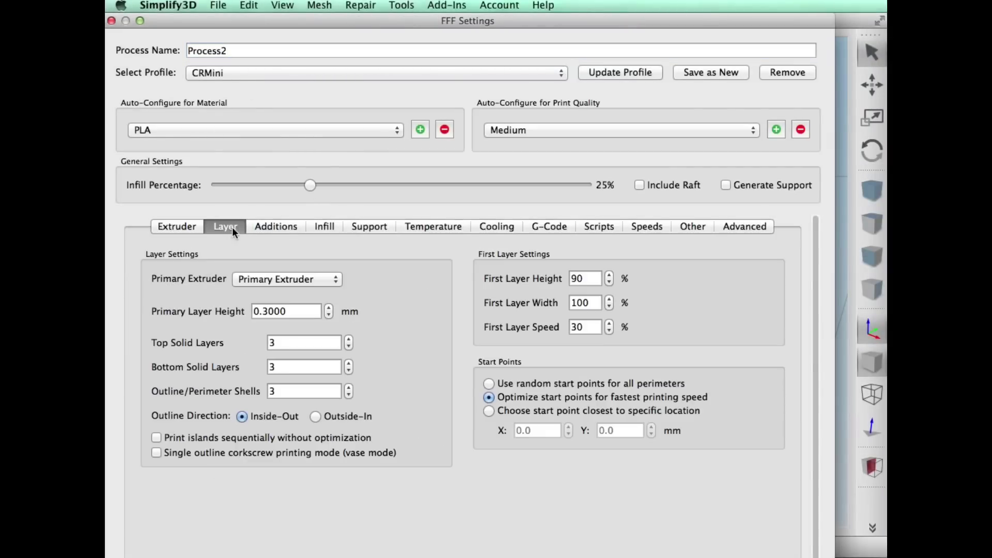
pyautogui.click(647, 228)
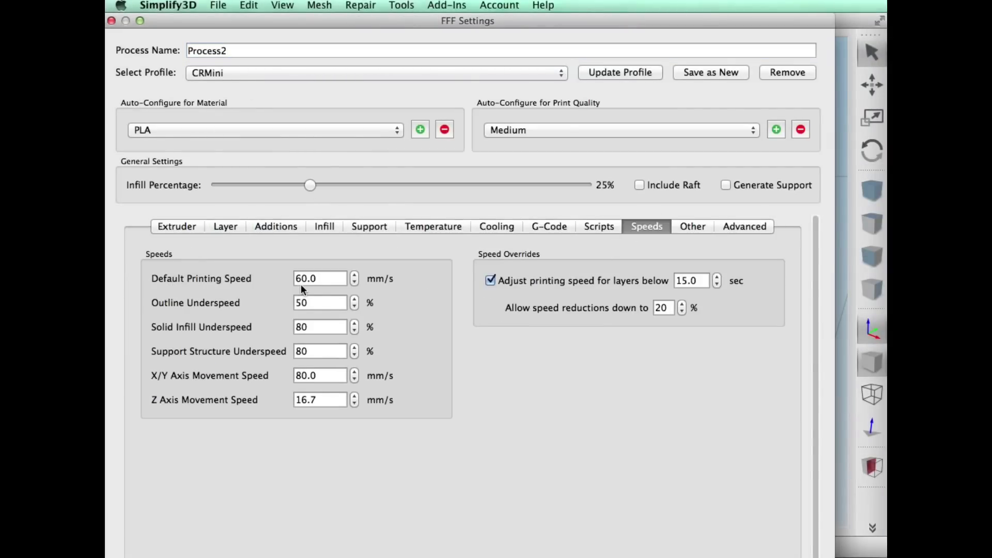
pyautogui.click(752, 228)
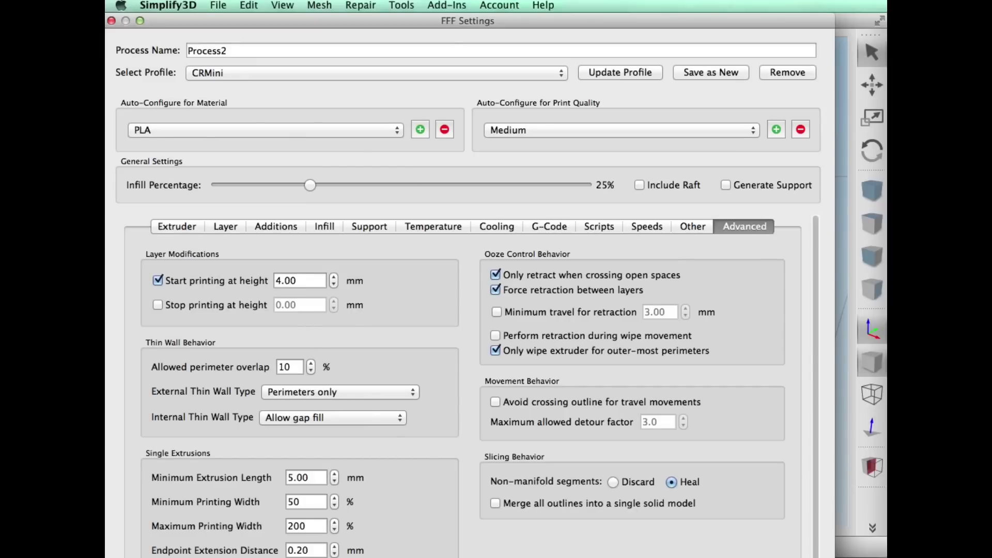
pyautogui.press('Return')
# Step: Slice the sign with only Process2 and check its 3 hours 31 minutes build time
pyautogui.click(216, 497)
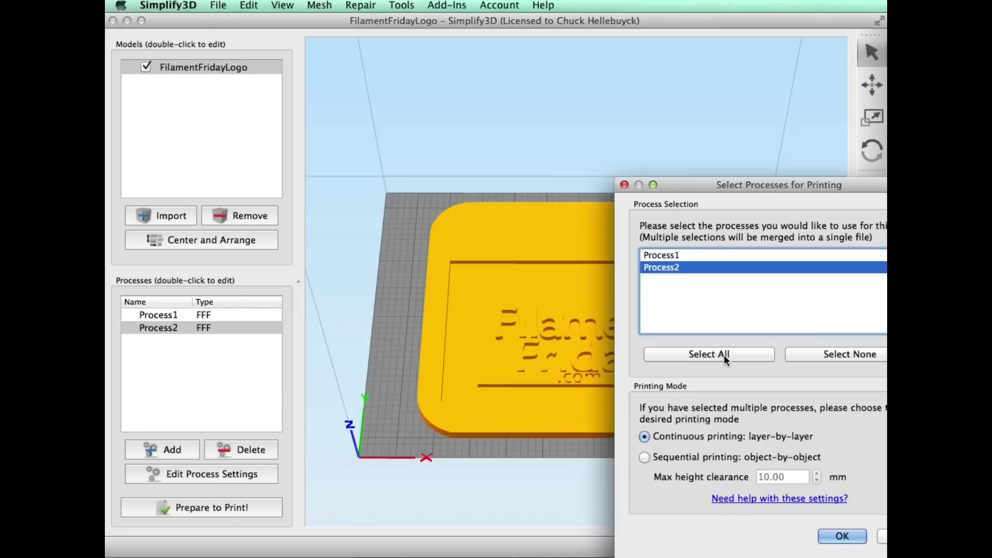
pyautogui.press('Return')
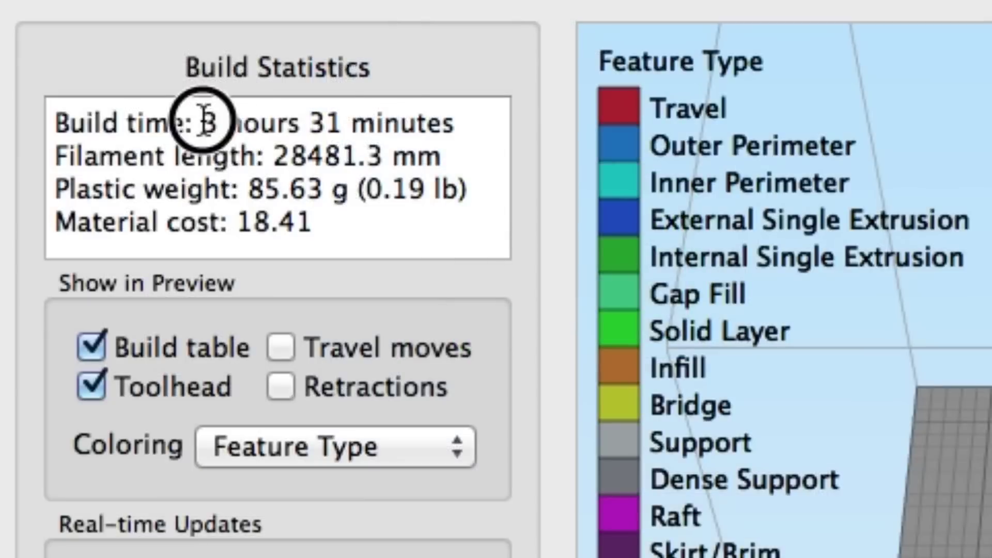
pyautogui.moveTo(181, 68); pyautogui.dragTo(279, 70)
pyautogui.moveTo(448, 127); pyautogui.dragTo(472, 124)
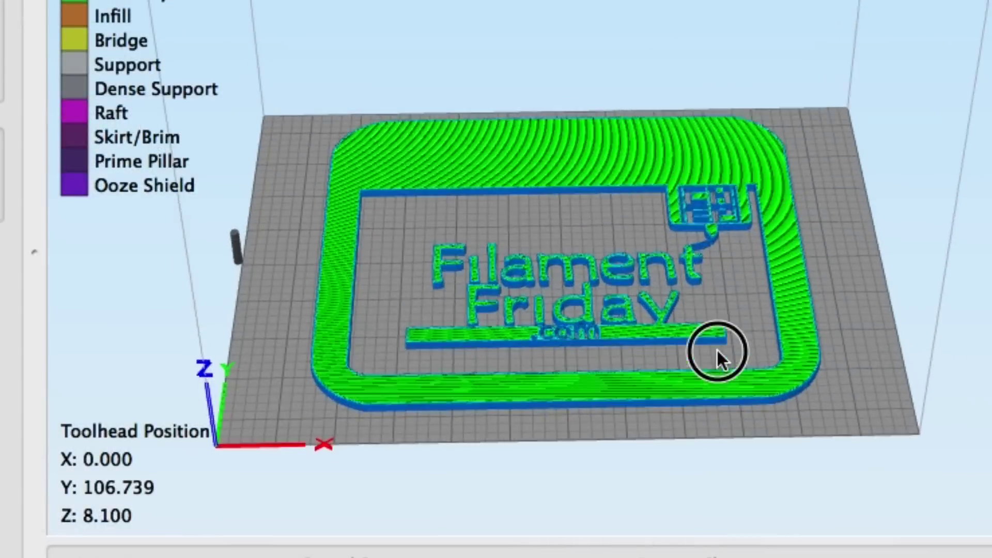
pyautogui.moveTo(718, 351); pyautogui.dragTo(708, 187)
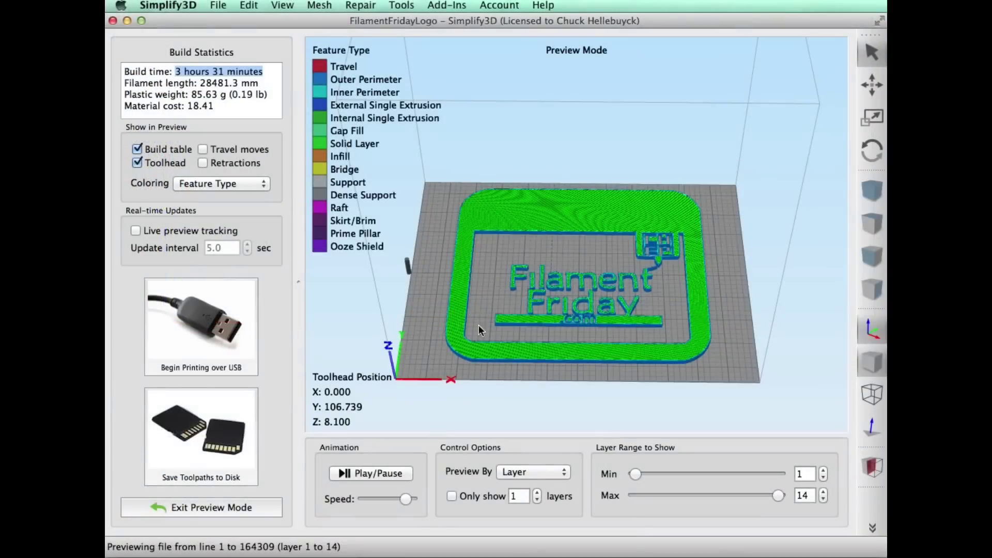